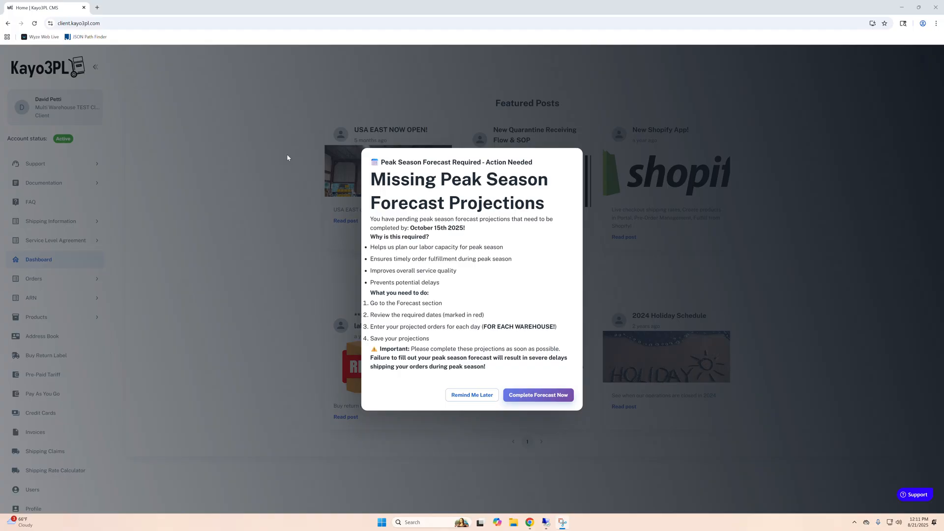
# Step: Open the forecast calendar from the peak season reminder and show November 2025
pyautogui.click(523, 401)
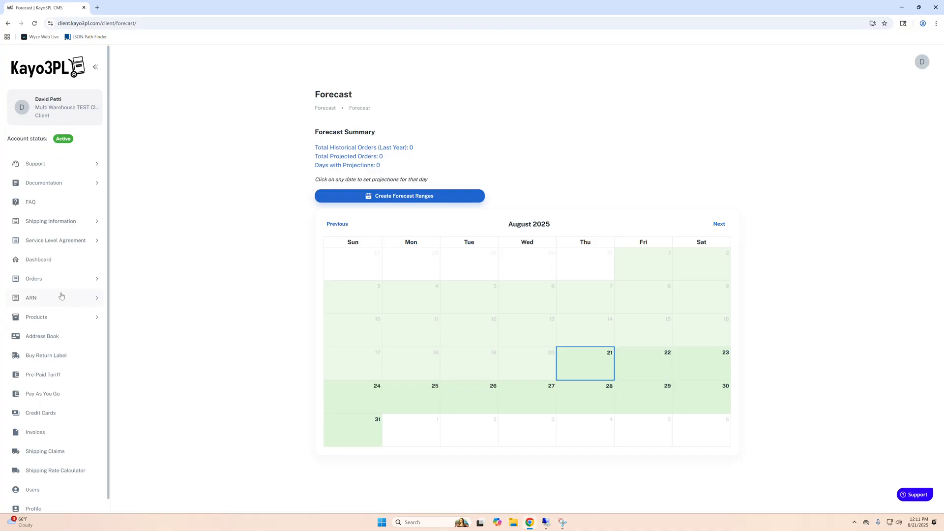
pyautogui.click(50, 279)
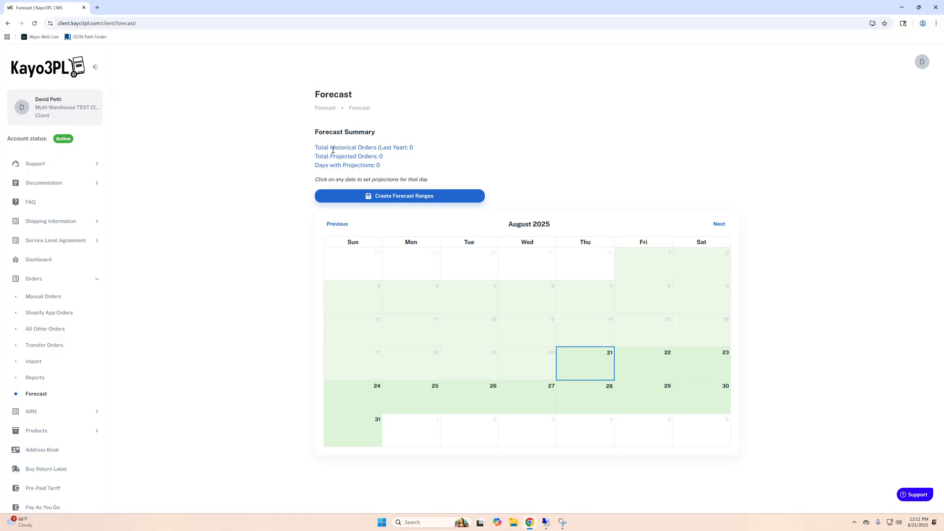
pyautogui.click(718, 224)
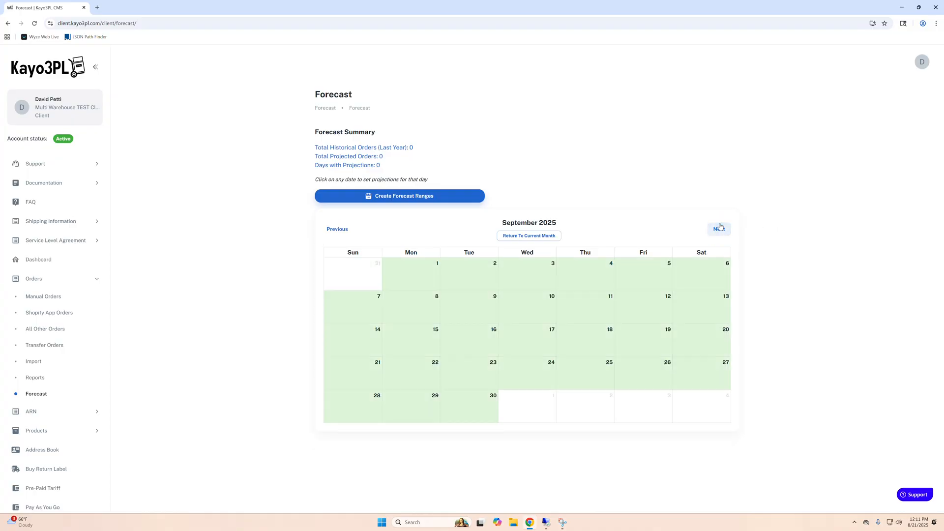
pyautogui.click(337, 229)
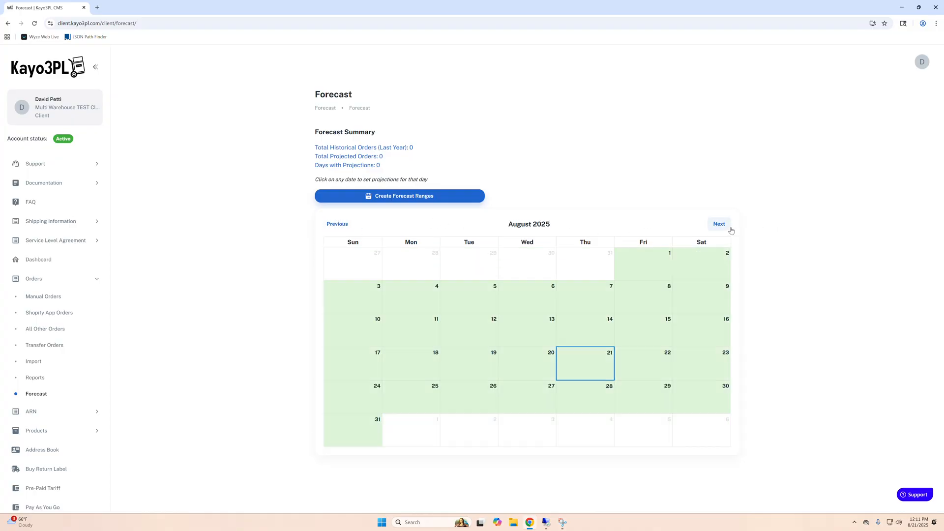
pyautogui.click(728, 227)
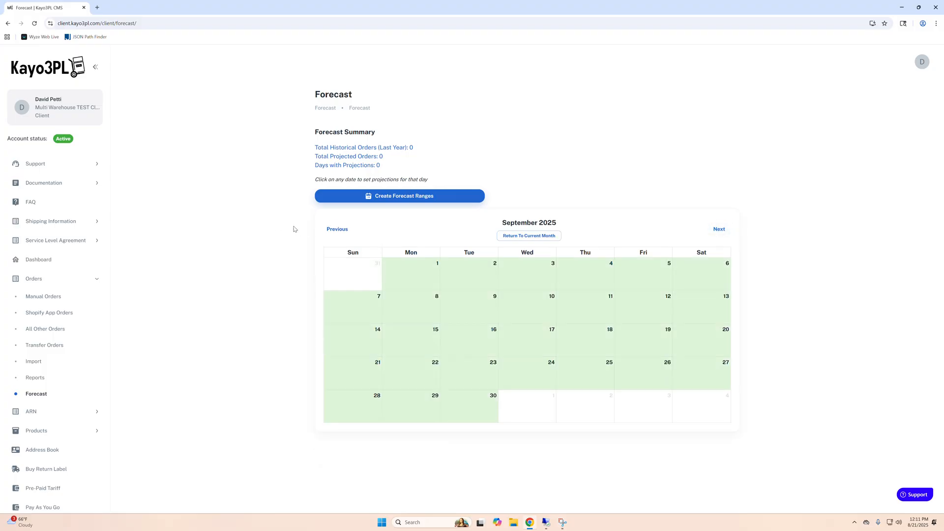
pyautogui.click(715, 230)
pyautogui.click(716, 230)
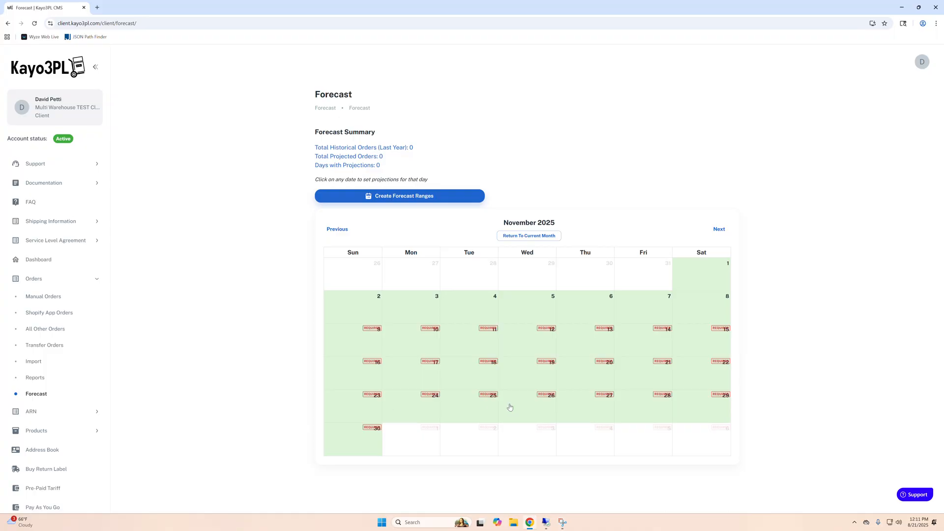
# Step: Examine which November and December 2025 dates require projections, including the projection form for November 1
pyautogui.click(718, 229)
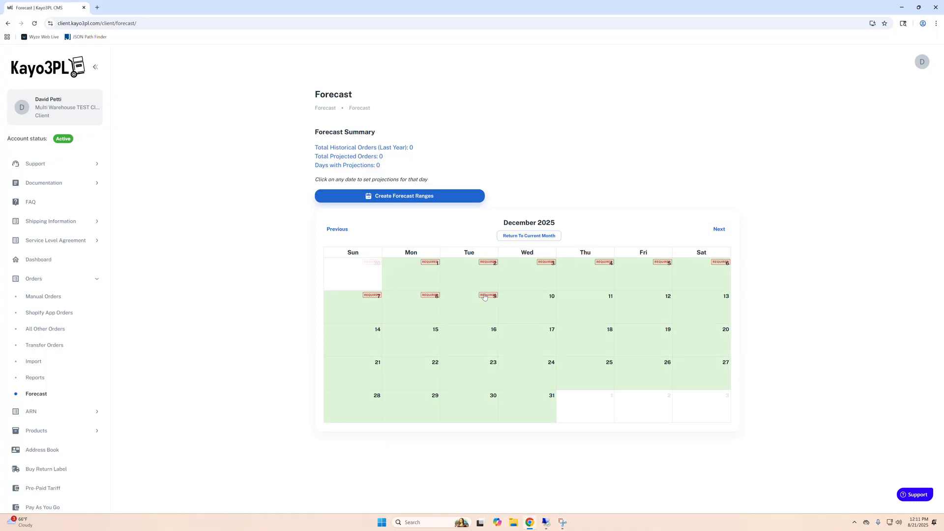
pyautogui.click(345, 233)
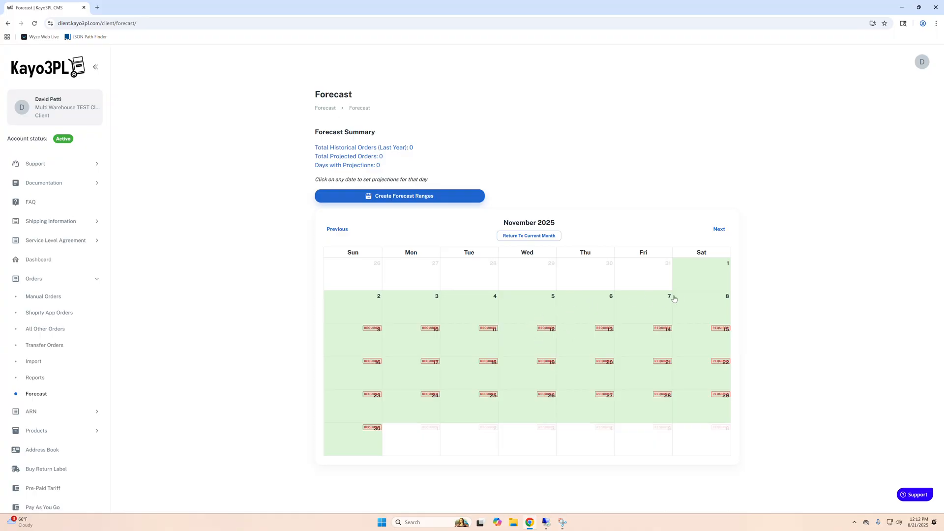
pyautogui.click(683, 266)
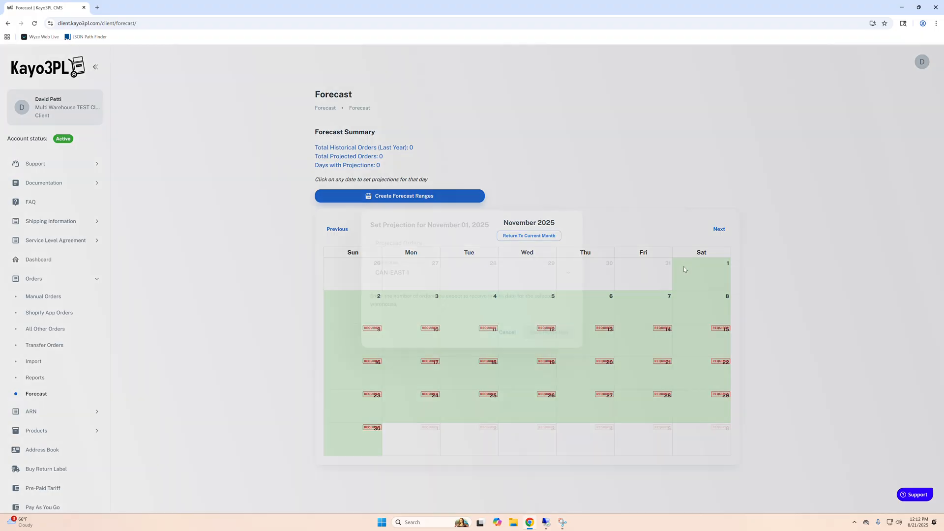
pyautogui.click(508, 331)
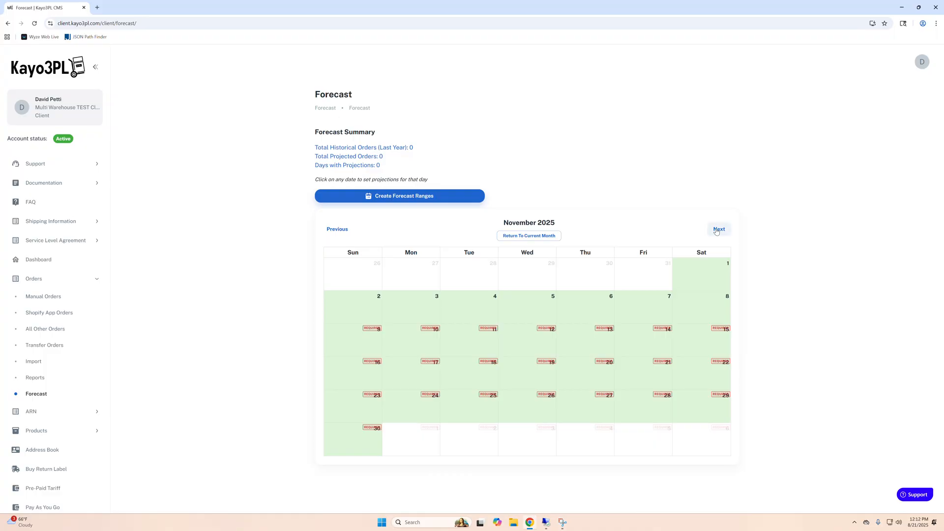
pyautogui.click(718, 229)
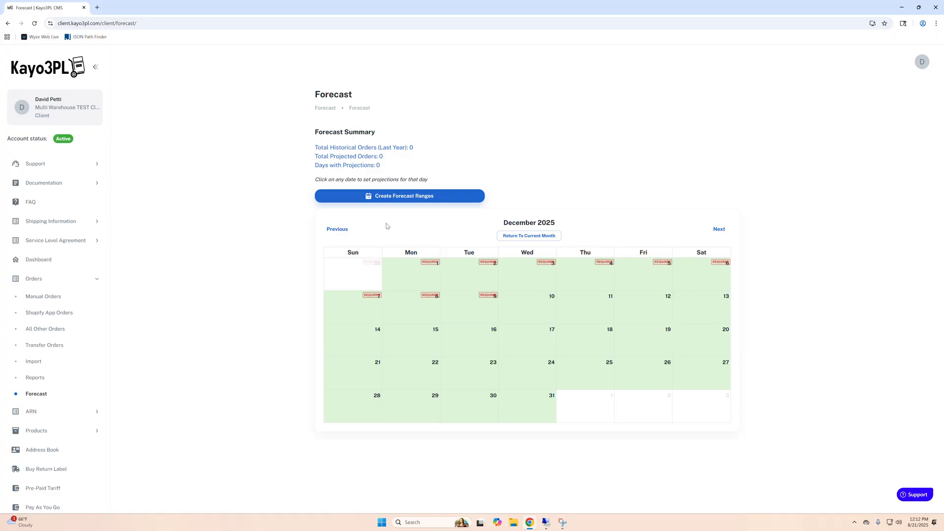
pyautogui.click(337, 229)
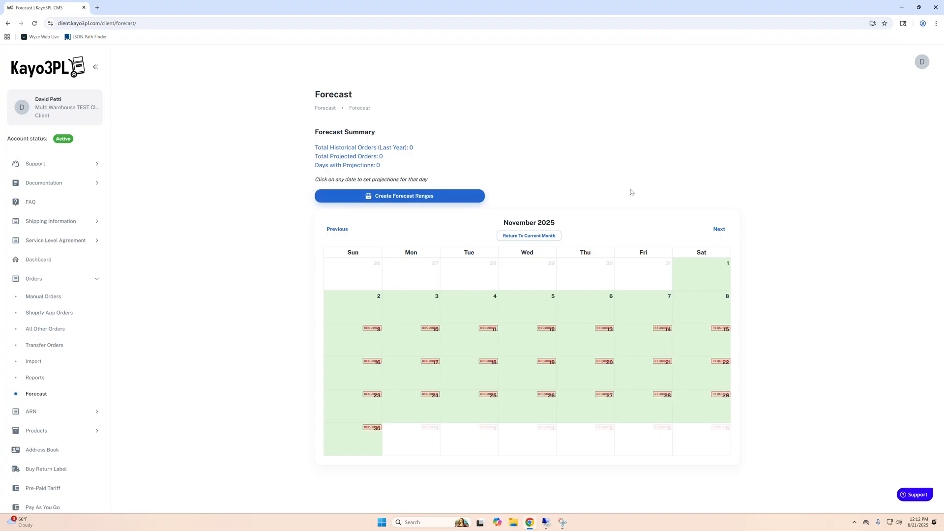
# Step: Save a projection of 1450 orders for November 9, 2025 at the CAN-EAST-1 warehouse
pyautogui.click(362, 340)
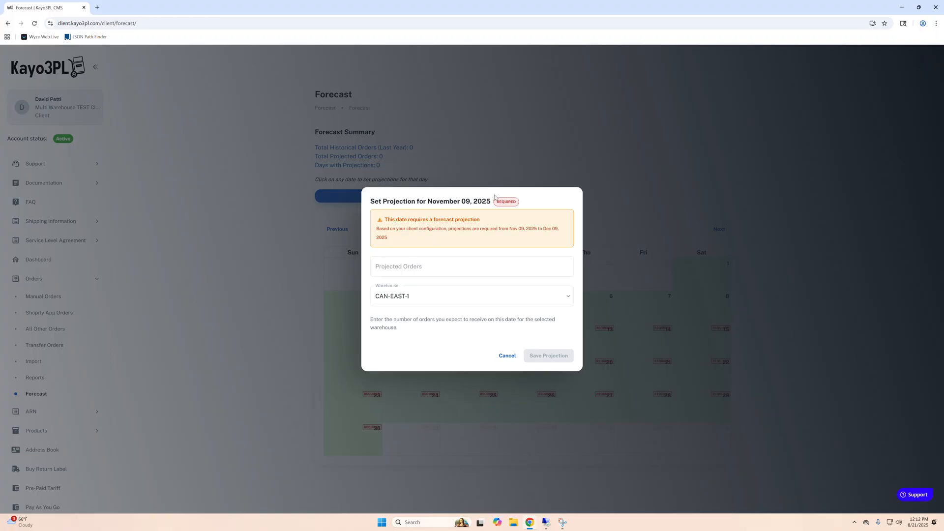
pyautogui.click(386, 266)
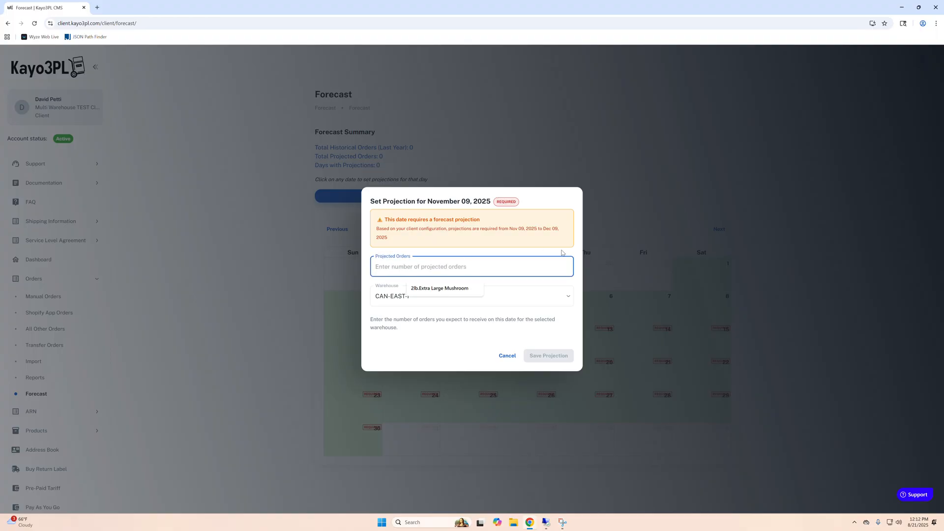
pyautogui.write('1450')
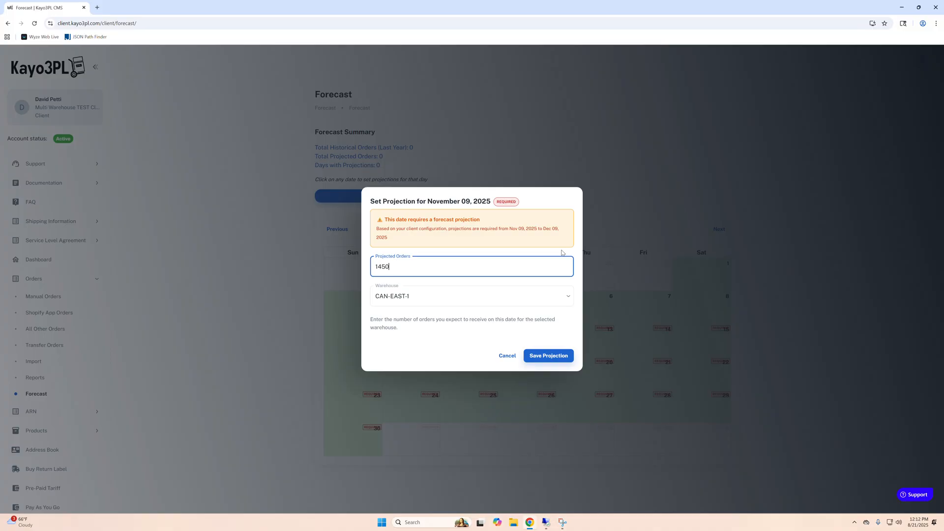
pyautogui.click(421, 297)
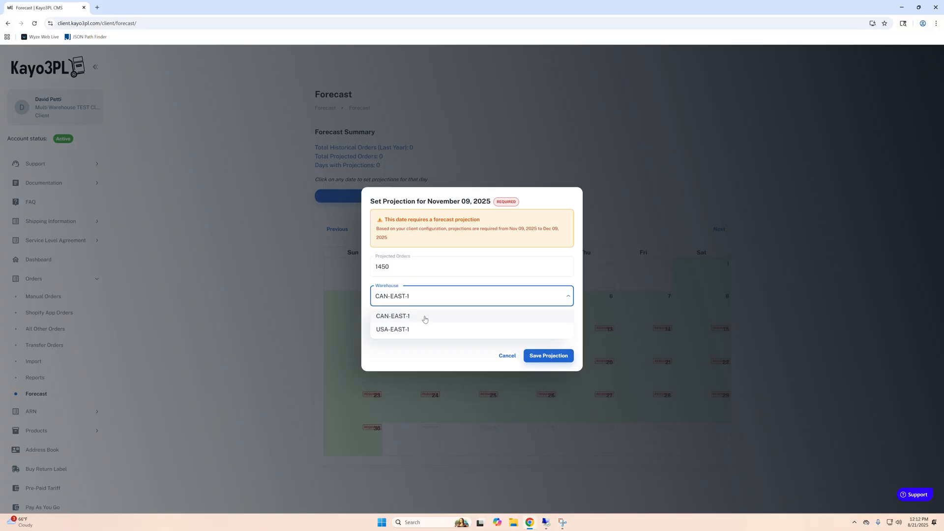
pyautogui.click(423, 317)
pyautogui.click(566, 354)
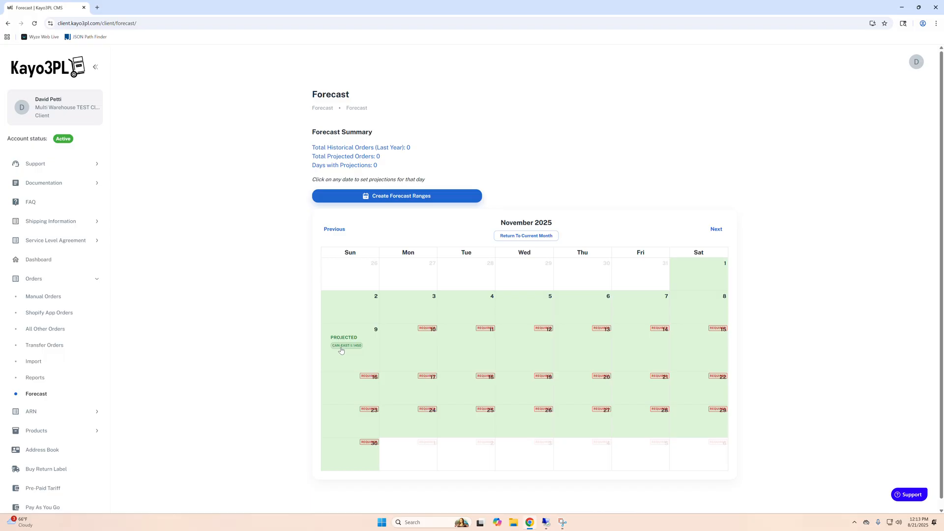
# Step: Change the saved CAN-EAST-1 projection for November 9, 2025 to 1200 orders
pyautogui.click(341, 350)
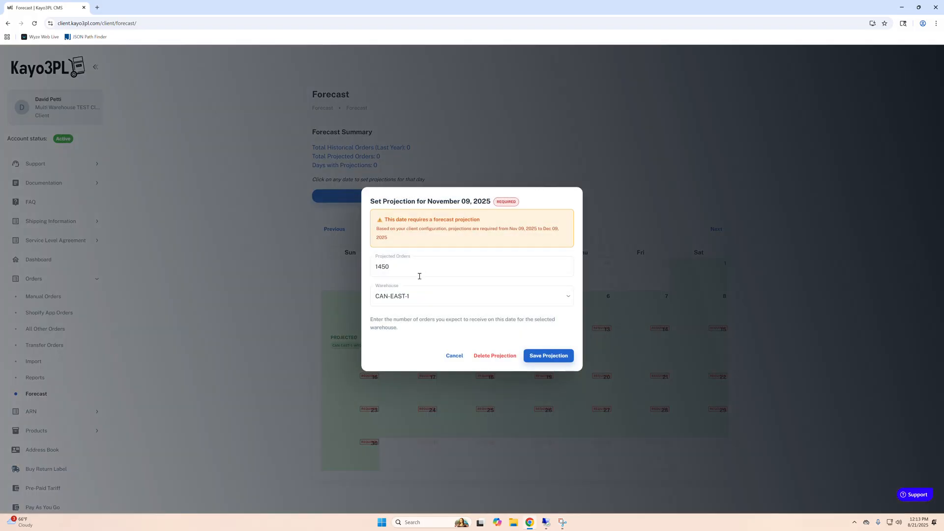
pyautogui.moveTo(417, 268); pyautogui.dragTo(379, 268)
pyautogui.write('1')
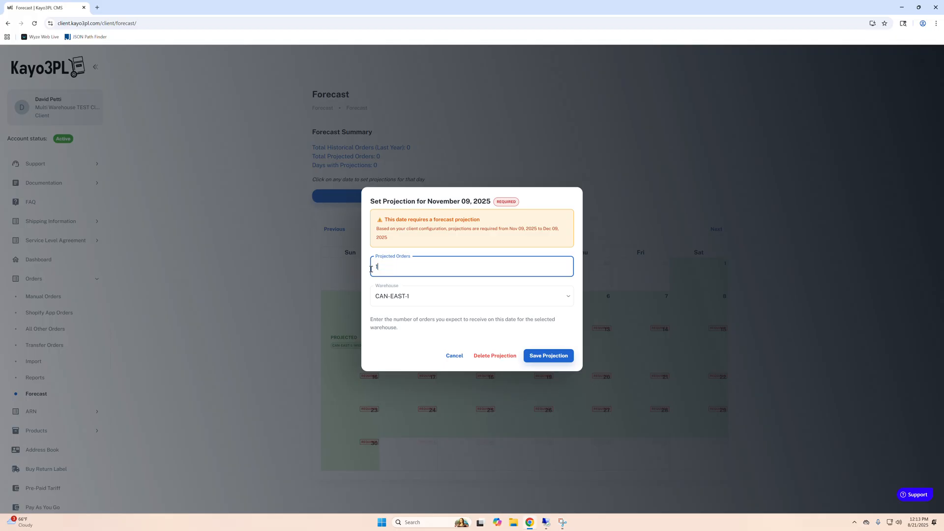
pyautogui.write('200')
pyautogui.click(531, 355)
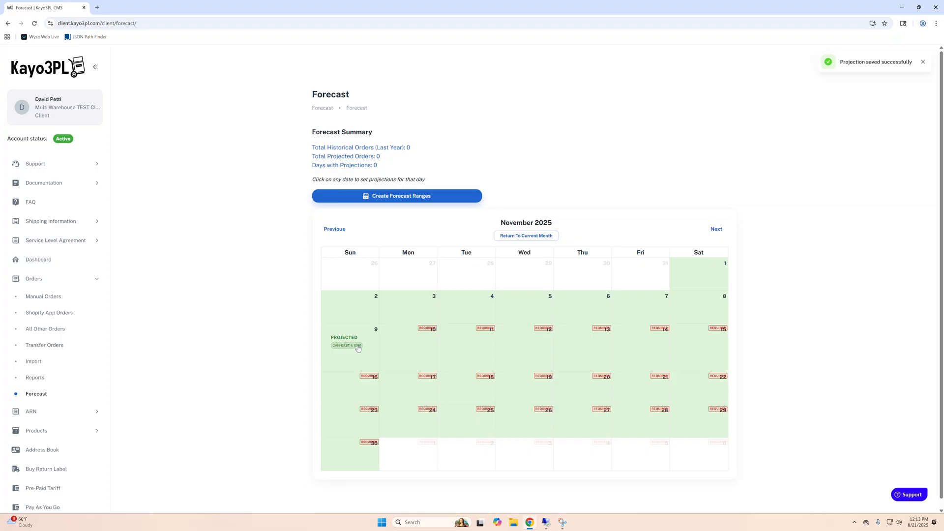
# Step: Delete the November 9, 2025 projection and recreate it with 1450 orders for CAN-EAST-1
pyautogui.click(358, 350)
pyautogui.click(494, 355)
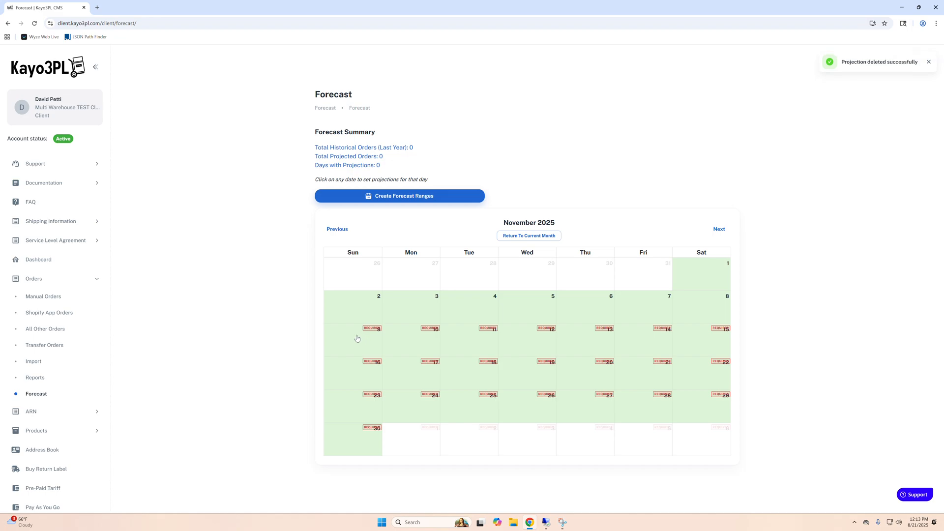
pyautogui.click(357, 338)
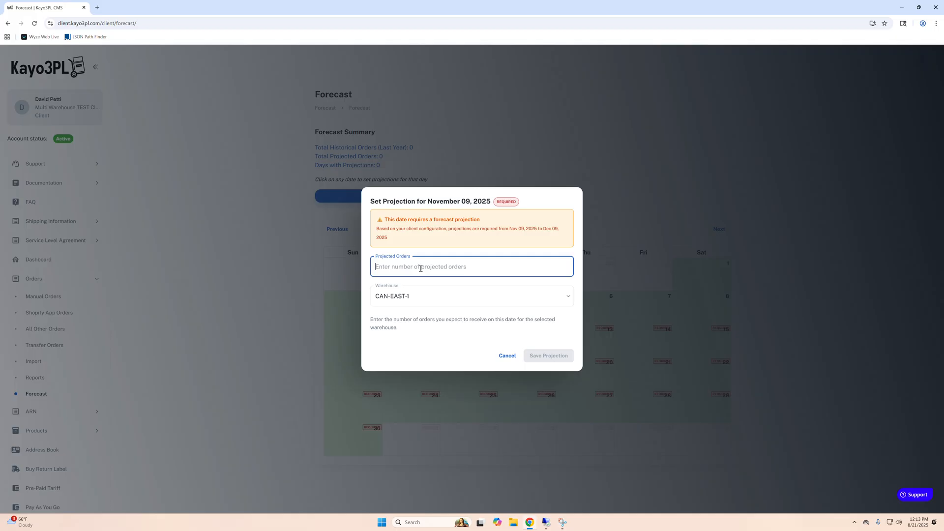
pyautogui.write('1450')
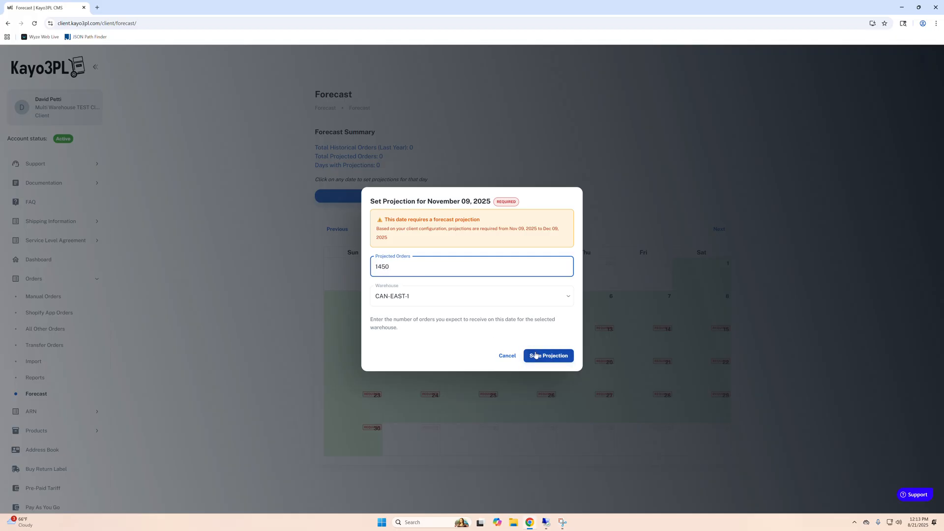
pyautogui.click(546, 355)
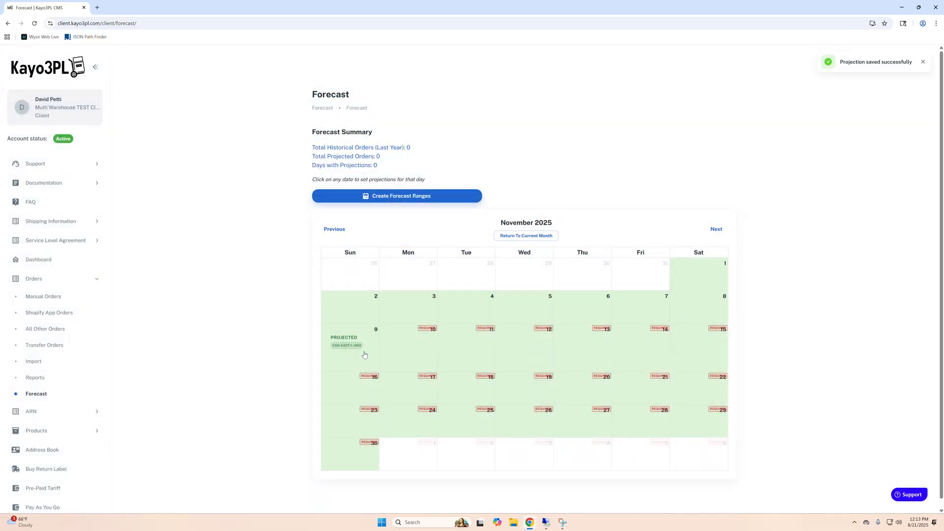
# Step: Add a second projection of 800 orders for November 9, 2025 at the USA-EAST-1 warehouse
pyautogui.click(364, 358)
pyautogui.click(416, 269)
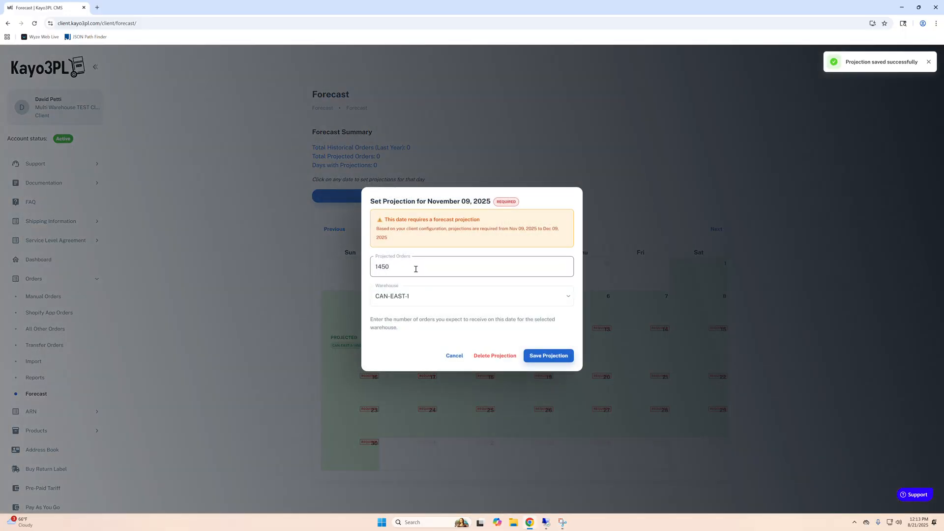
pyautogui.doubleClick(383, 266)
pyautogui.write('800')
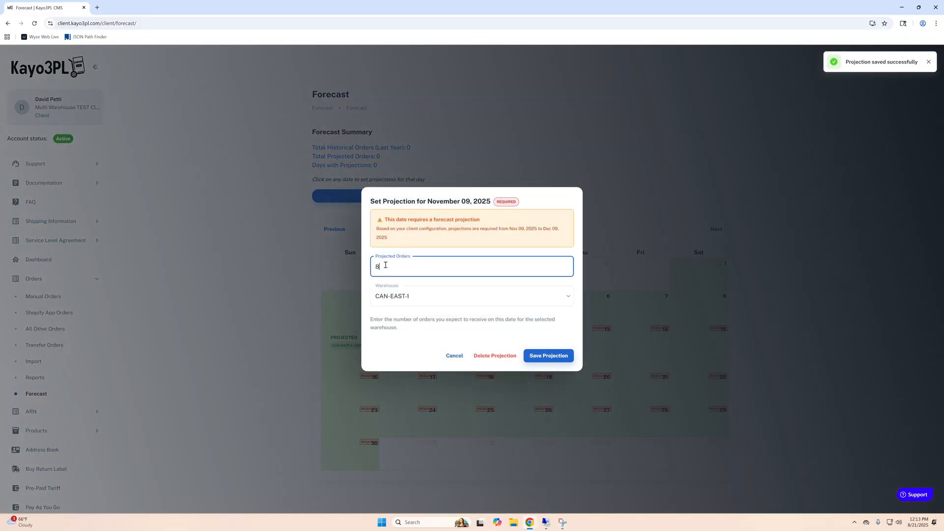
pyautogui.click(441, 297)
pyautogui.click(445, 331)
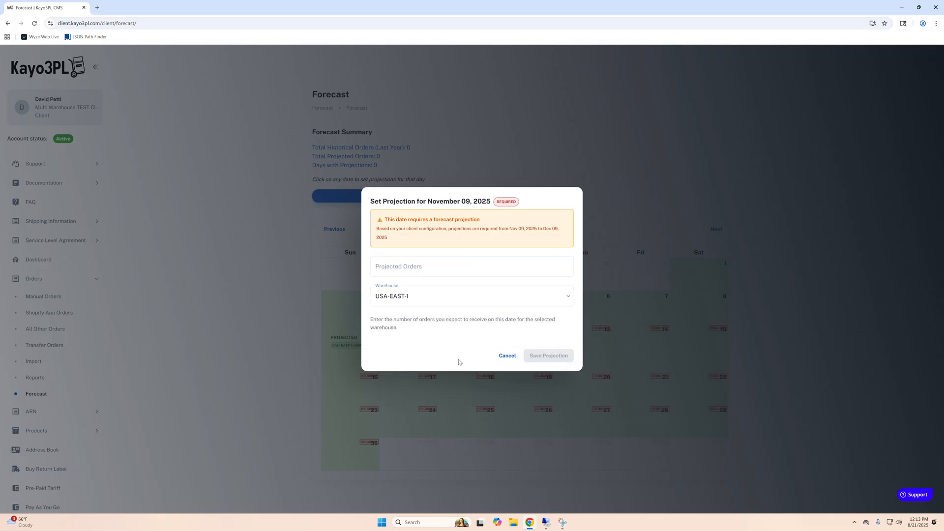
pyautogui.click(470, 270)
pyautogui.write('800')
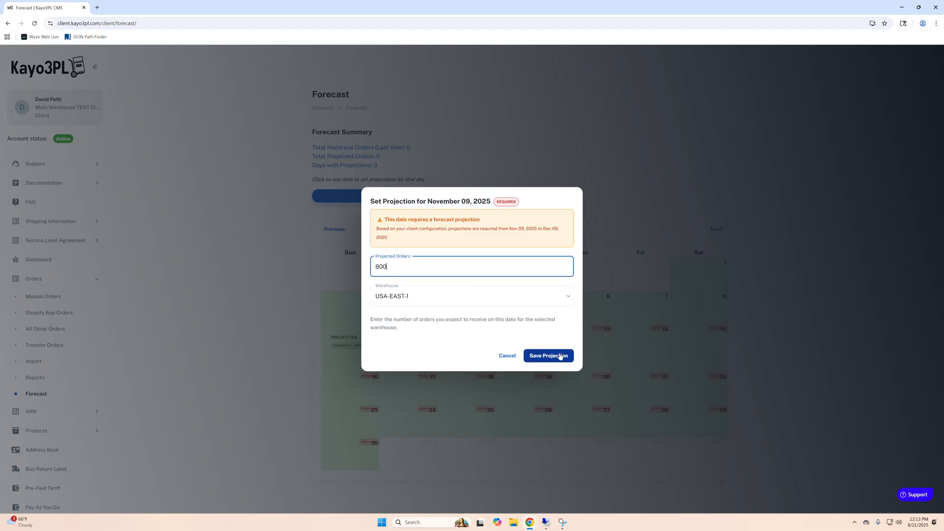
pyautogui.click(560, 356)
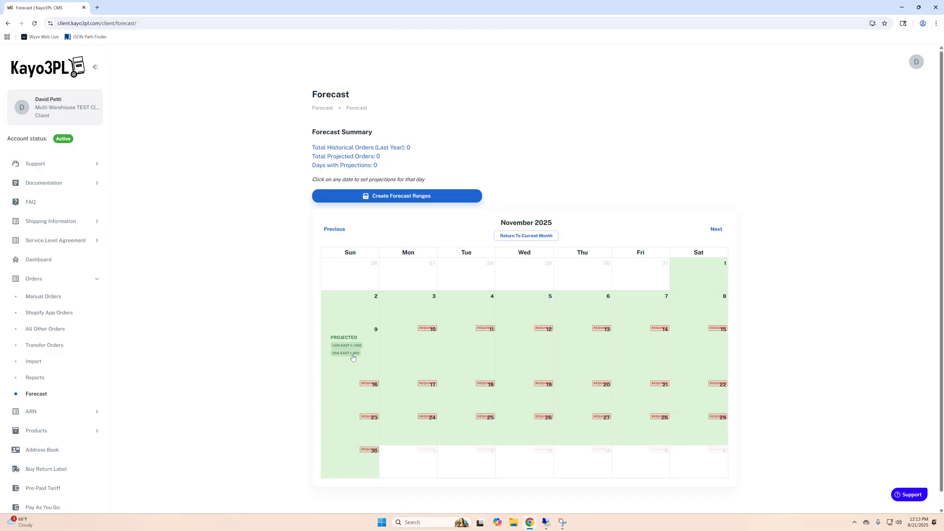
# Step: Delete both the USA-EAST-1 and CAN-EAST-1 projections for November 9, 2025
pyautogui.click(353, 357)
pyautogui.click(497, 356)
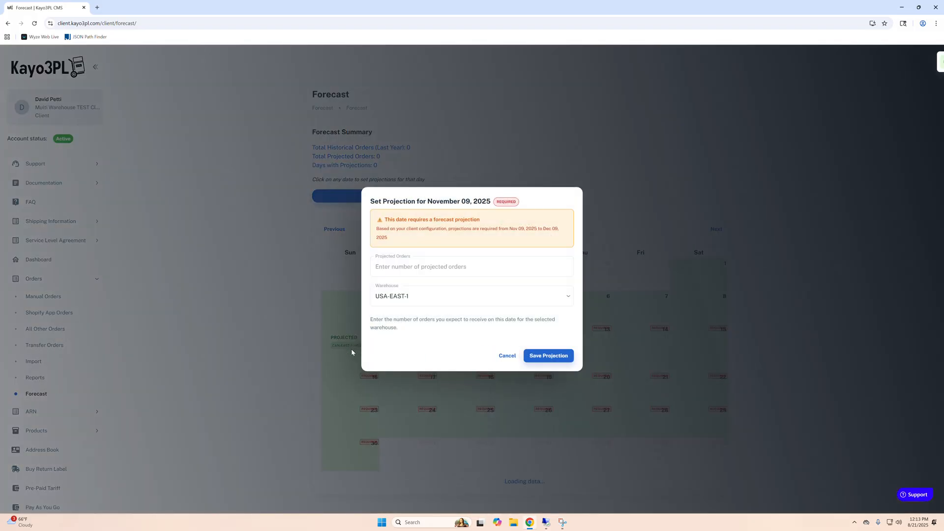
pyautogui.click(351, 350)
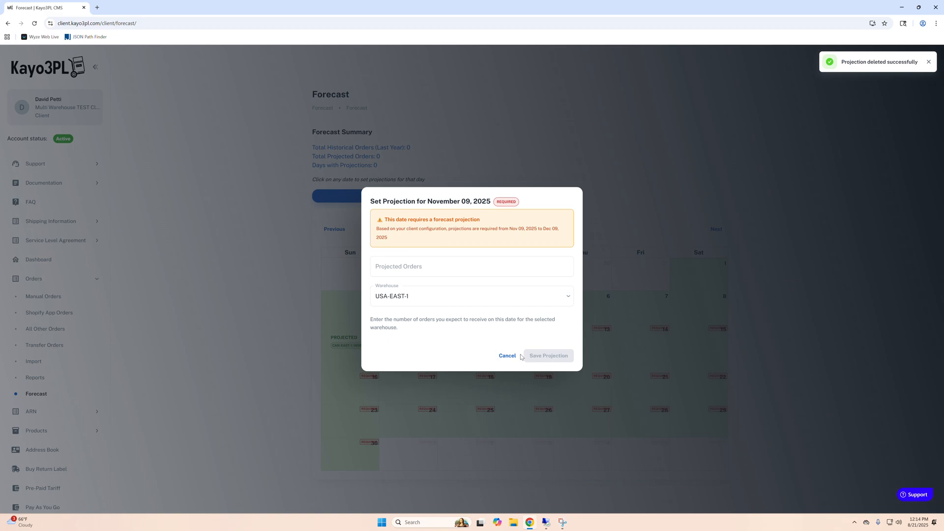
pyautogui.click(472, 305)
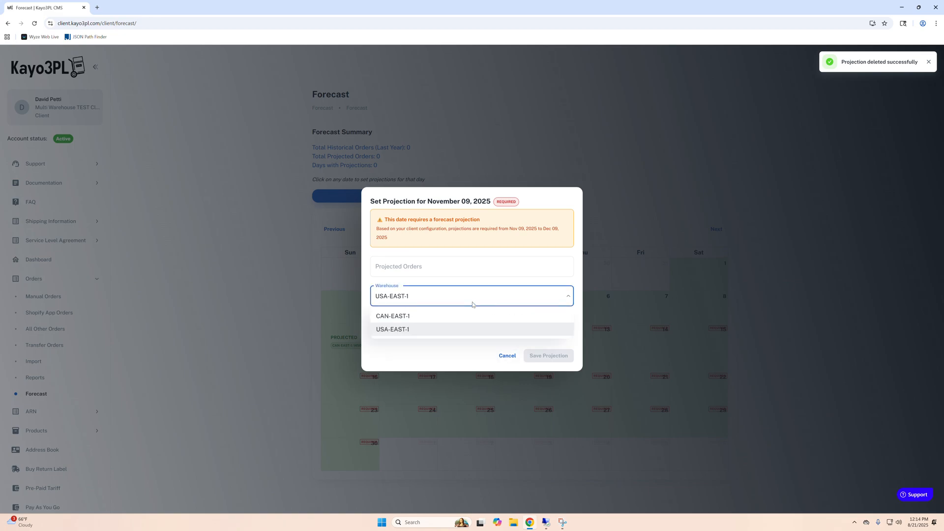
pyautogui.click(470, 316)
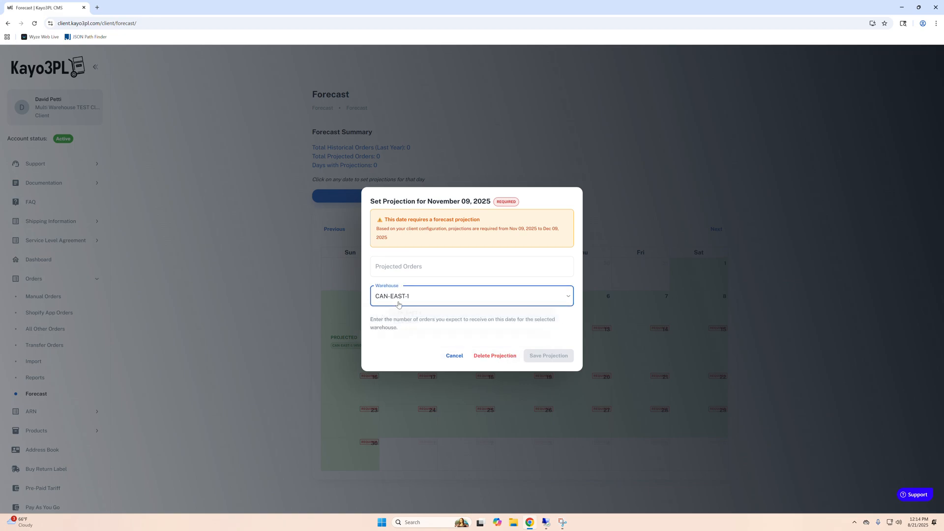
pyautogui.click(494, 356)
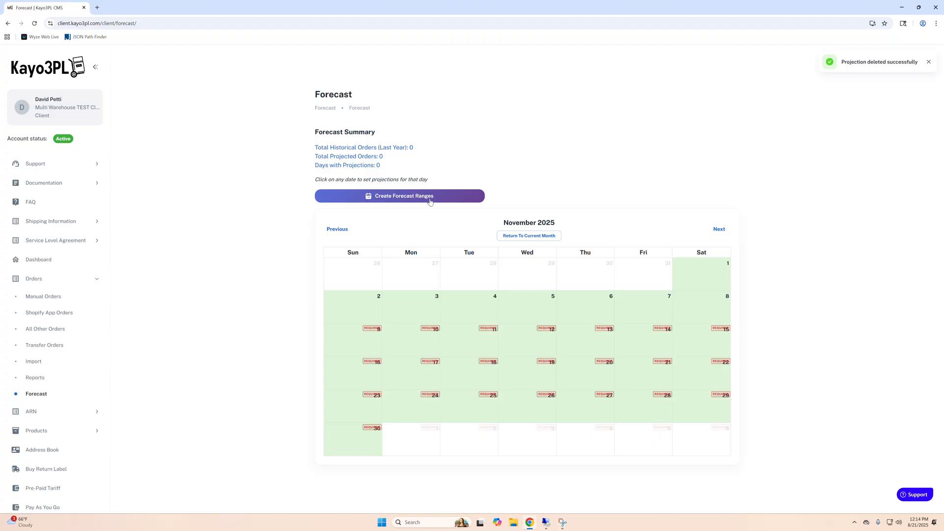
# Step: Set up a bulk forecast range starting November 9, 2025 and ending December 9, 2025
pyautogui.click(386, 197)
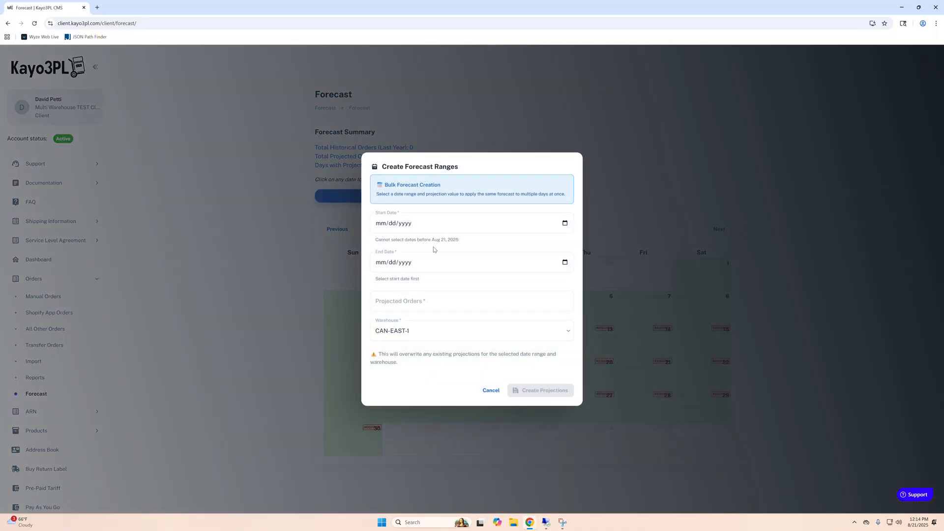
pyautogui.click(565, 224)
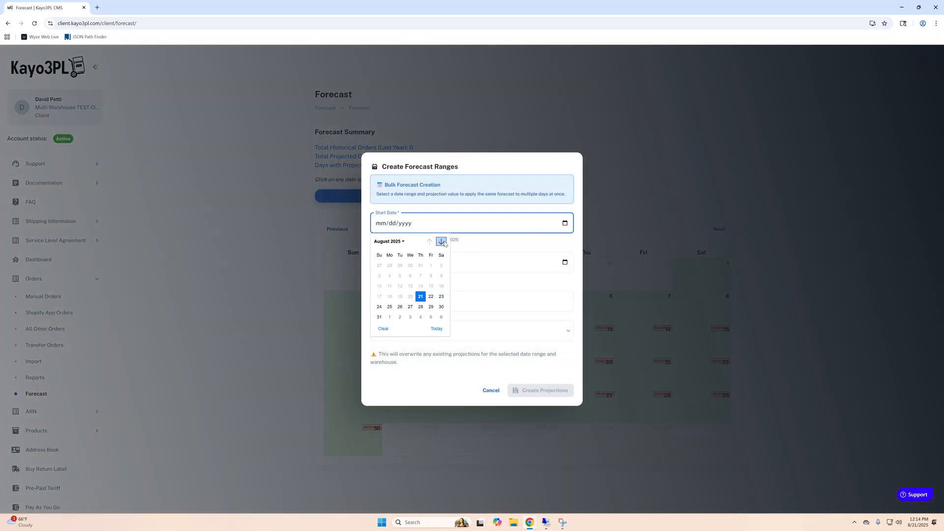
pyautogui.doubleClick(441, 242)
pyautogui.click(441, 241)
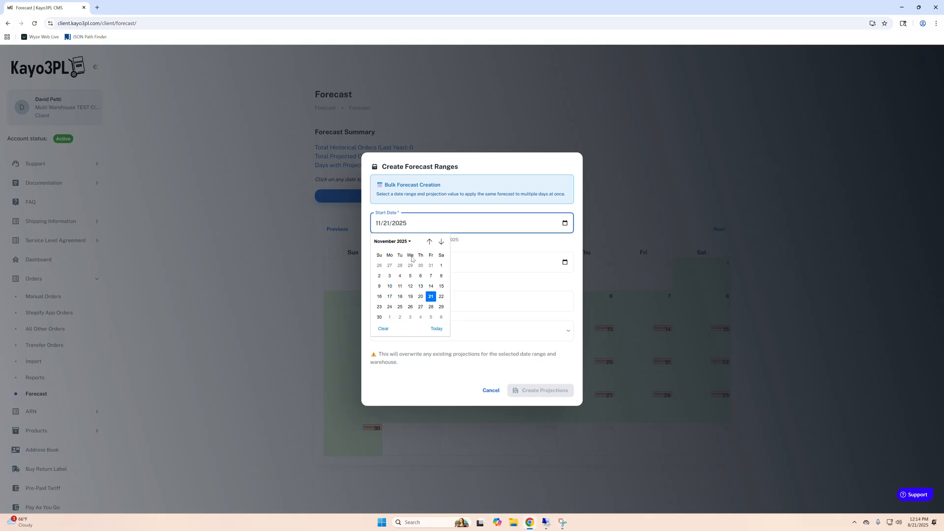
pyautogui.click(379, 286)
pyautogui.click(565, 262)
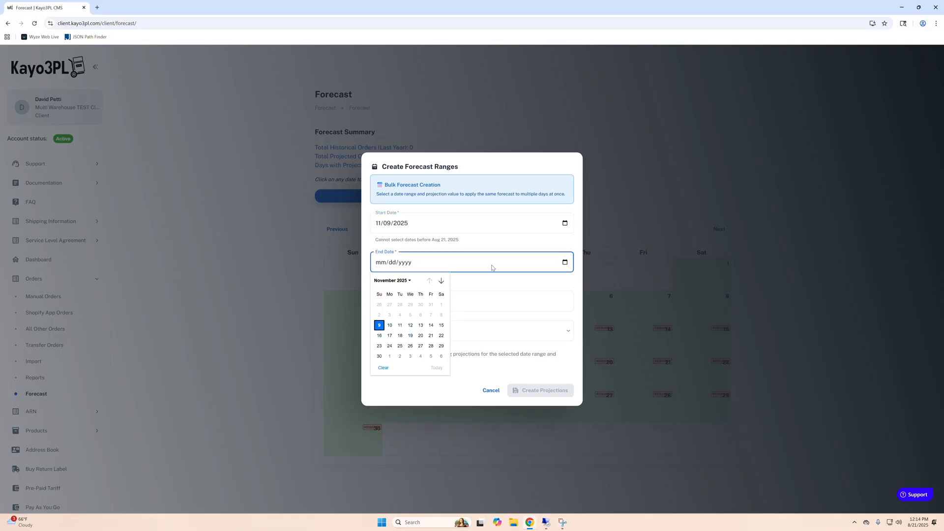
pyautogui.click(441, 281)
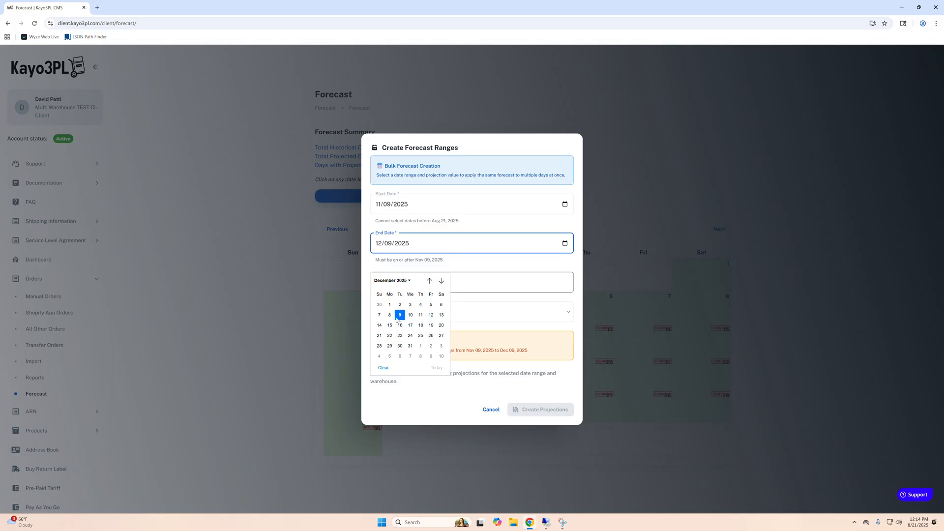
pyautogui.click(400, 316)
# Step: Create the range's projections with 1000 orders per day for CAN-EAST-1 and check them in November and December
pyautogui.click(407, 282)
pyautogui.write('1')
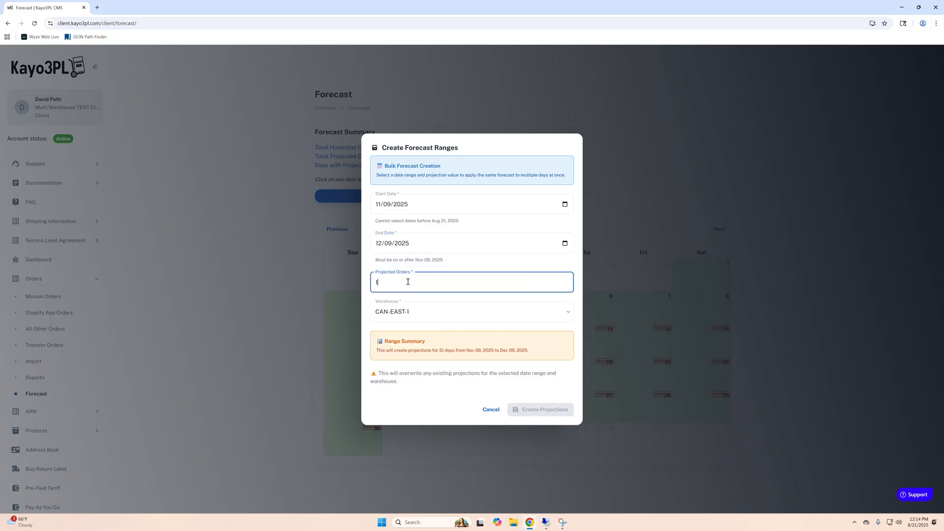
pyautogui.write('000')
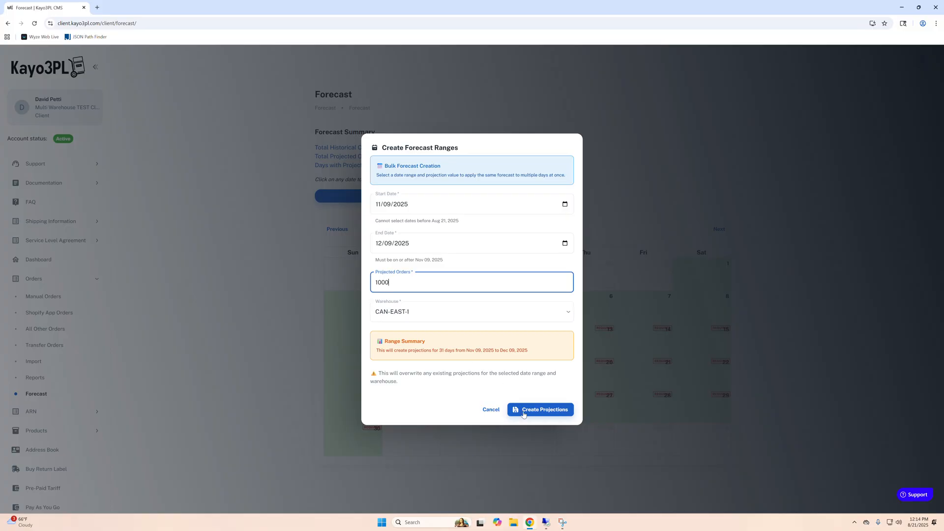
pyautogui.click(525, 414)
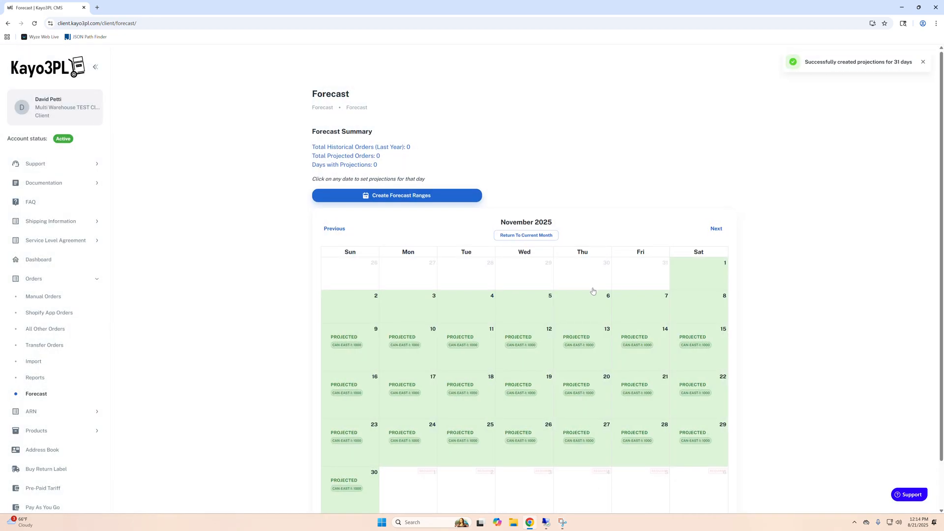
pyautogui.scroll(-1, 593, 291)
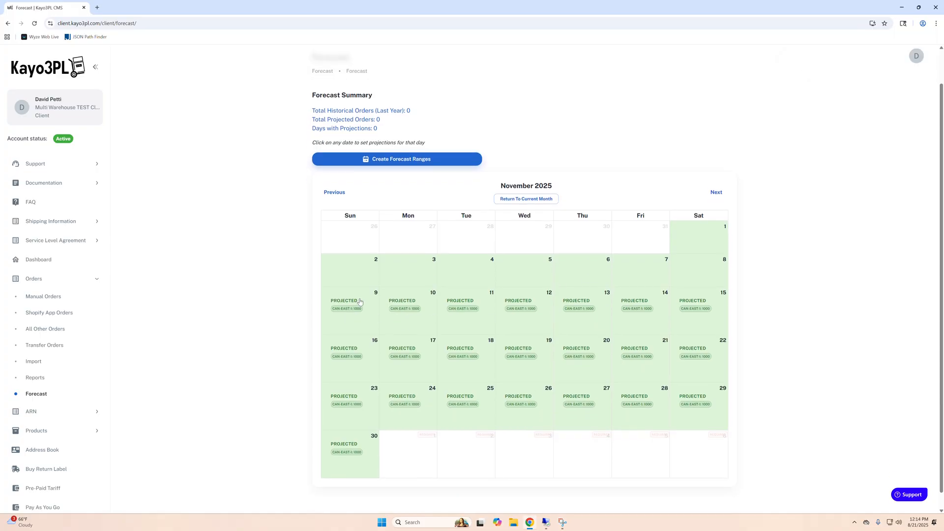
pyautogui.click(716, 192)
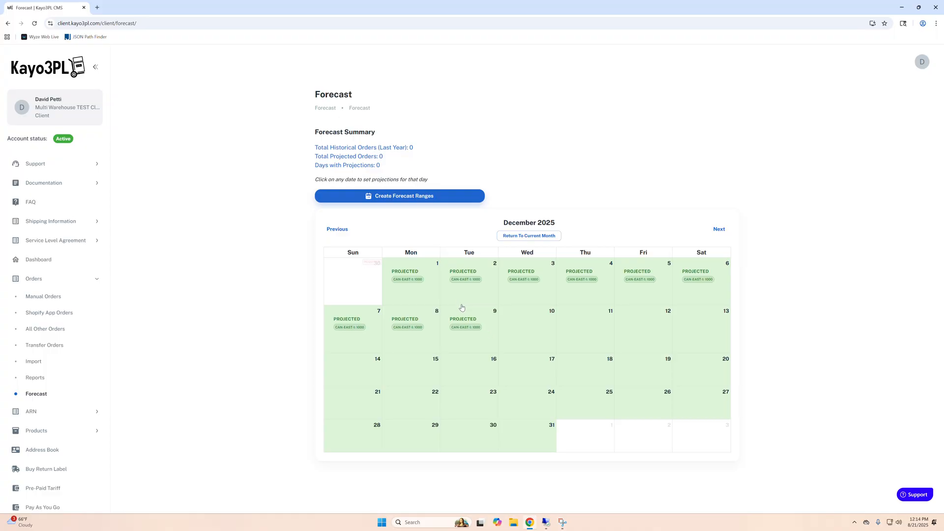
# Step: Change the CAN-EAST-1 projection for November 21, 2025 to 2000 orders and save it
pyautogui.click(343, 231)
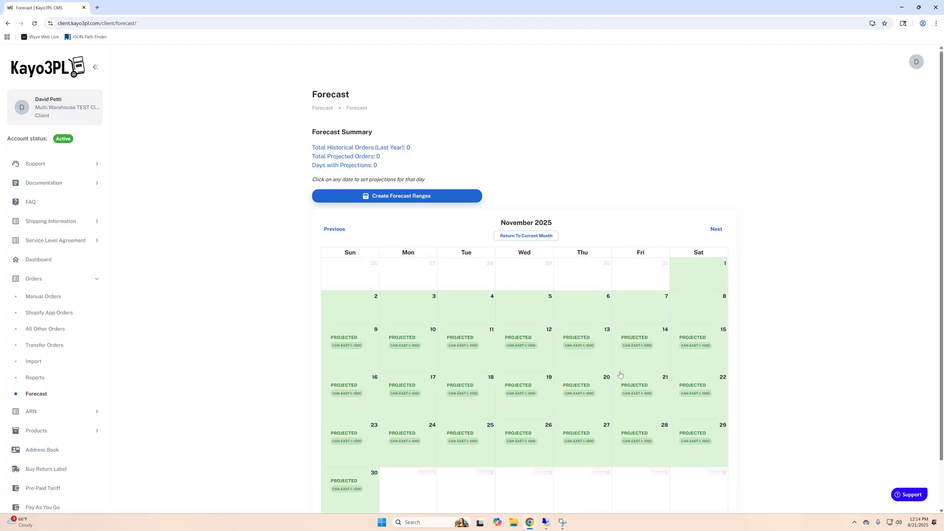
pyautogui.click(640, 396)
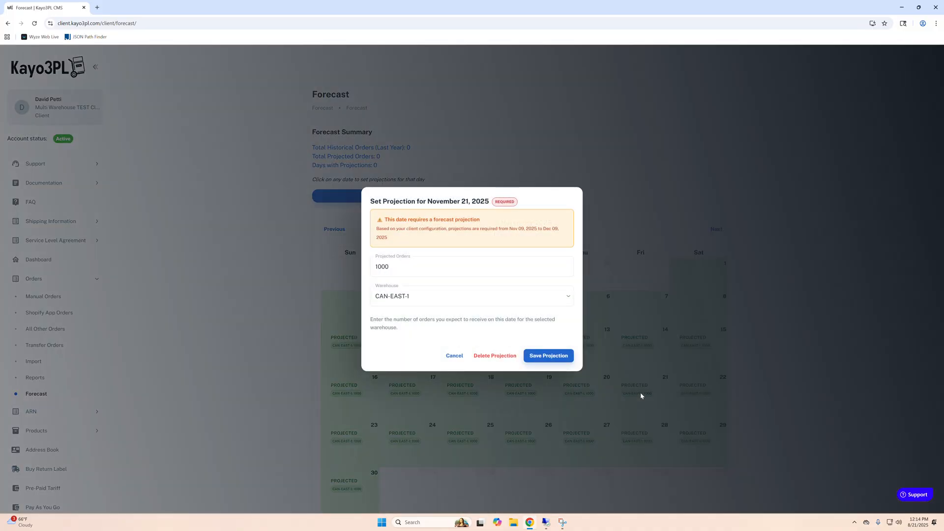
pyautogui.moveTo(408, 266); pyautogui.dragTo(349, 264)
pyautogui.write('2')
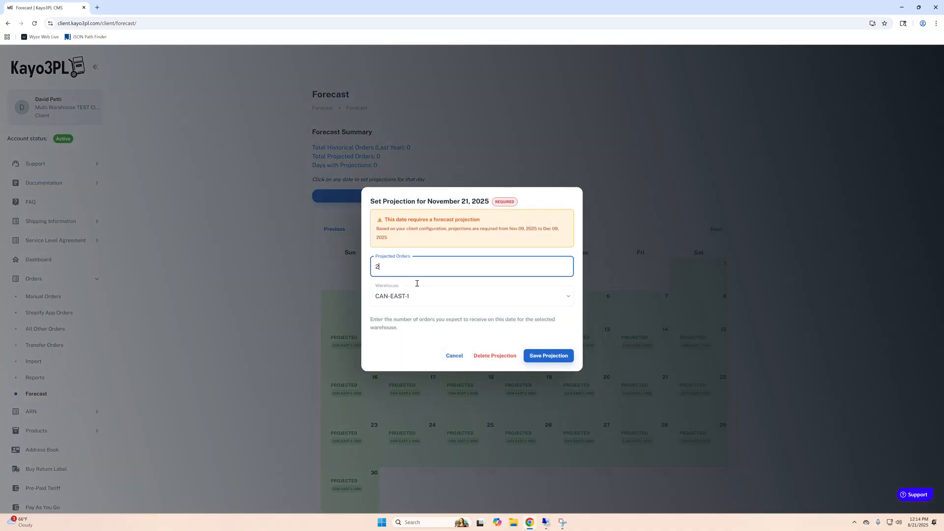
pyautogui.write('000')
pyautogui.click(559, 356)
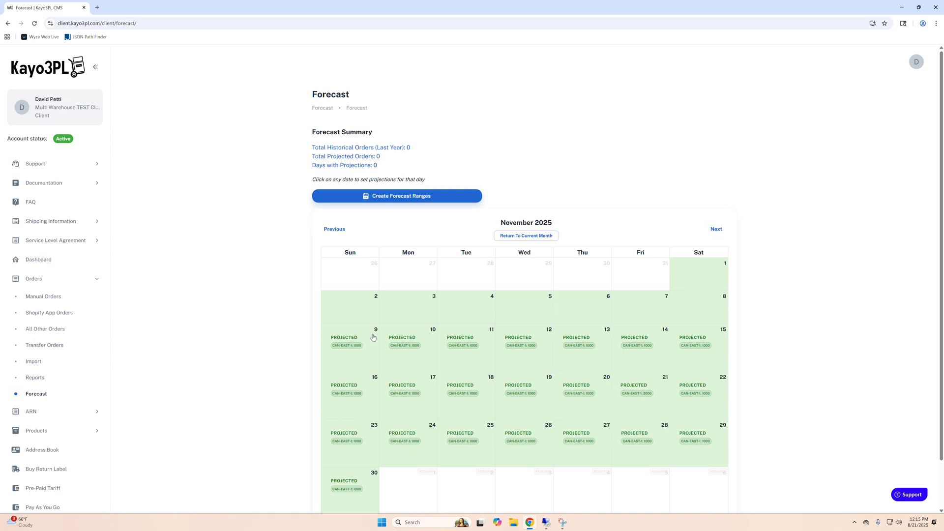
# Step: Add a projection of 300 orders for December 15, 2025 at the CAN-EAST-1 warehouse
pyautogui.click(713, 229)
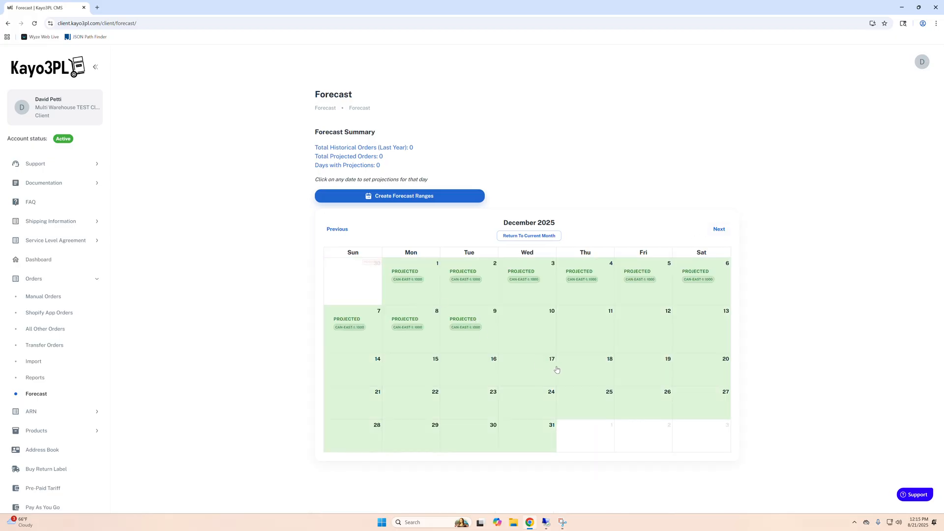
pyautogui.click(418, 374)
pyautogui.click(438, 248)
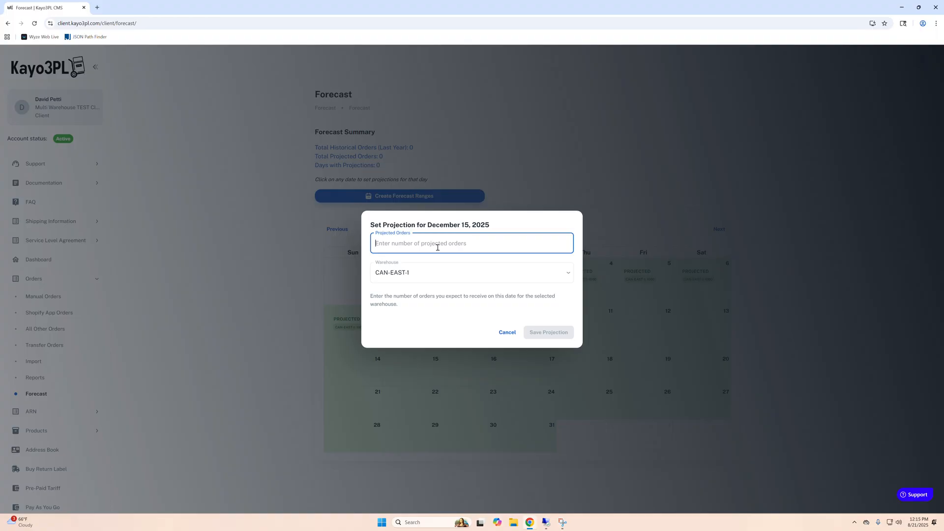
pyautogui.write('300')
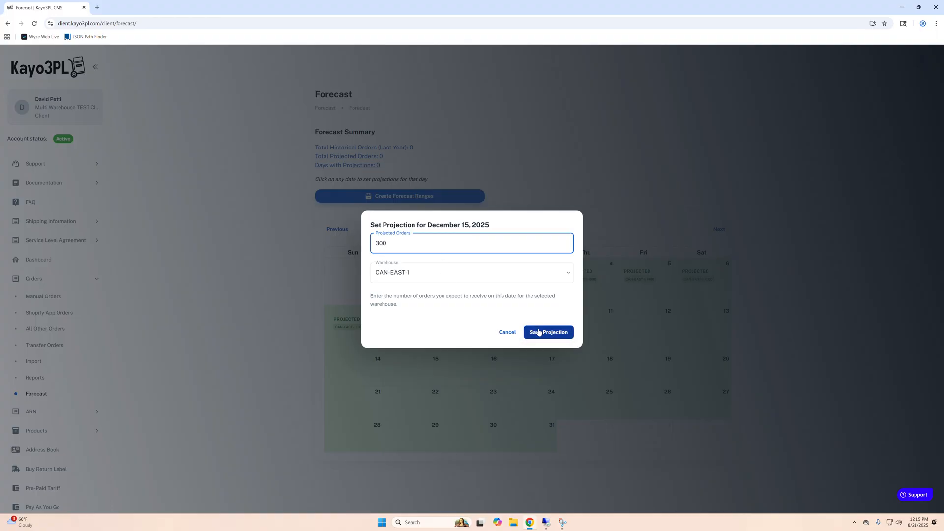
pyautogui.click(544, 331)
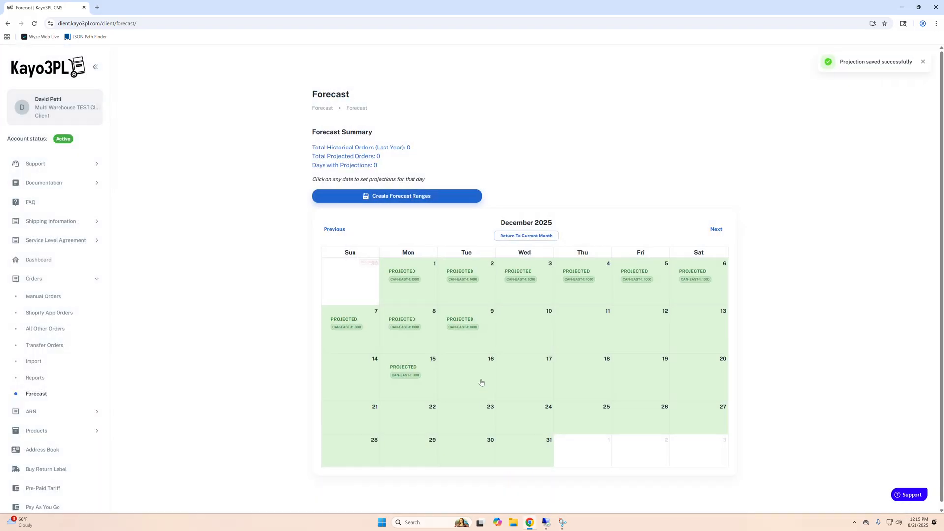
# Step: Add a projection of 200 orders for December 16, 2025 at the CAN-EAST-1 warehouse
pyautogui.click(481, 382)
pyautogui.click(457, 245)
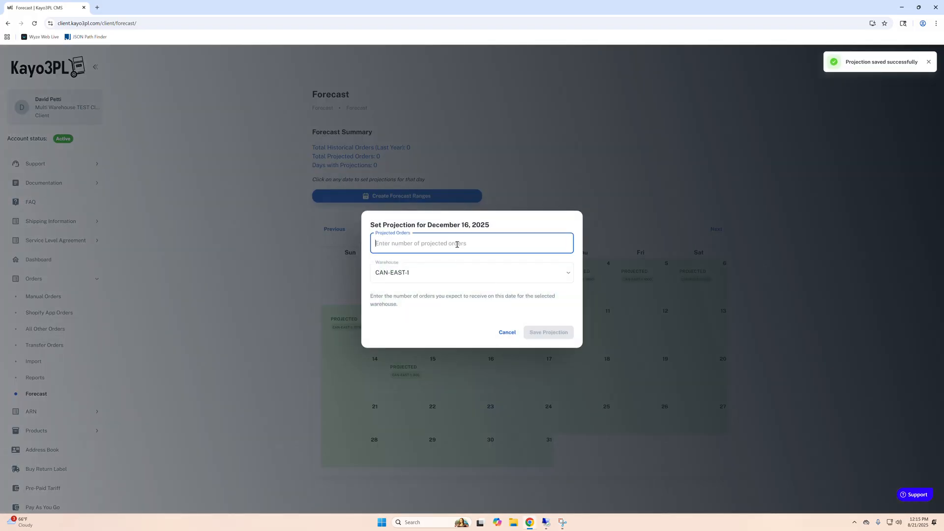
pyautogui.write('200')
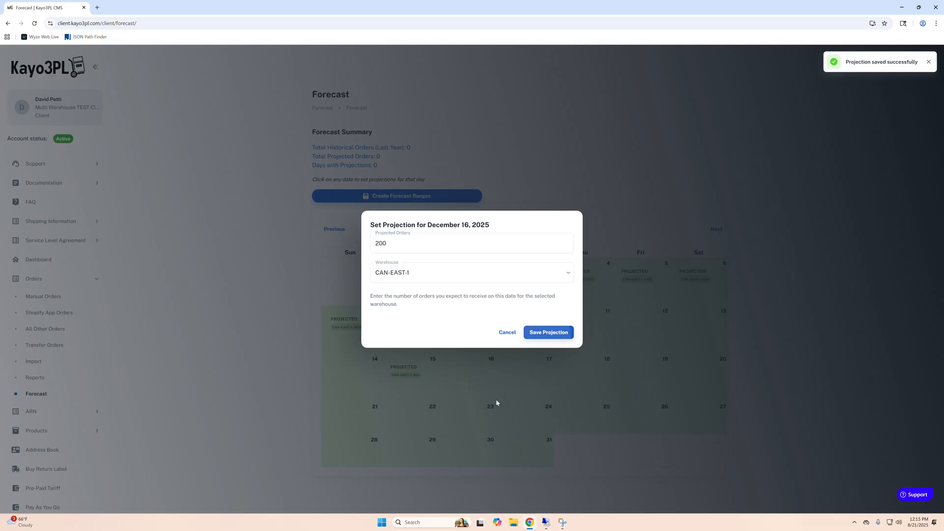
pyautogui.press('Return')
# Step: Add a projection of 800 orders for December 17, 2025 at the CAN-EAST-1 warehouse
pyautogui.click(512, 382)
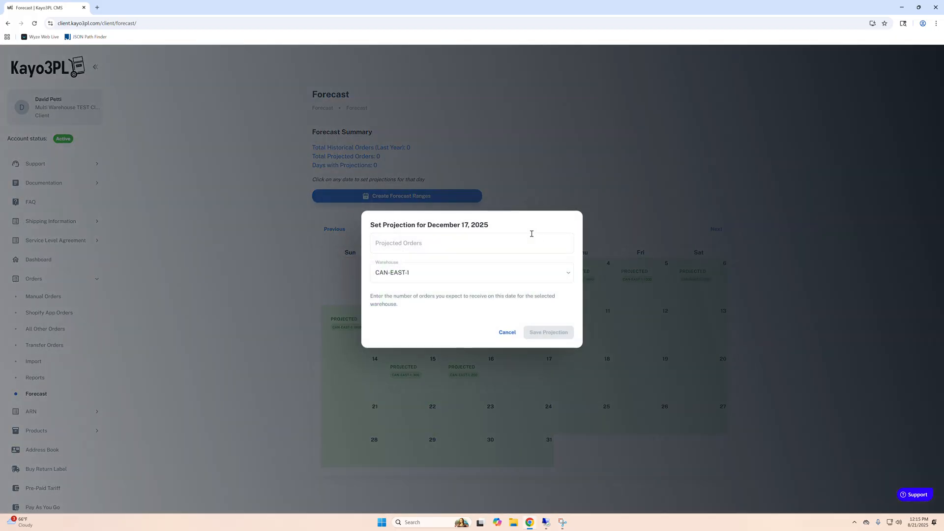
pyautogui.click(520, 242)
pyautogui.write('800')
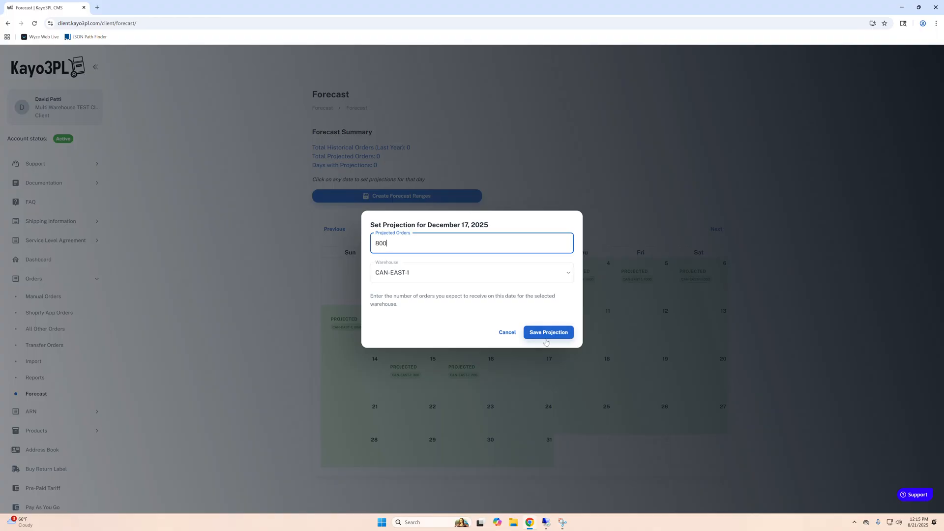
pyautogui.click(546, 343)
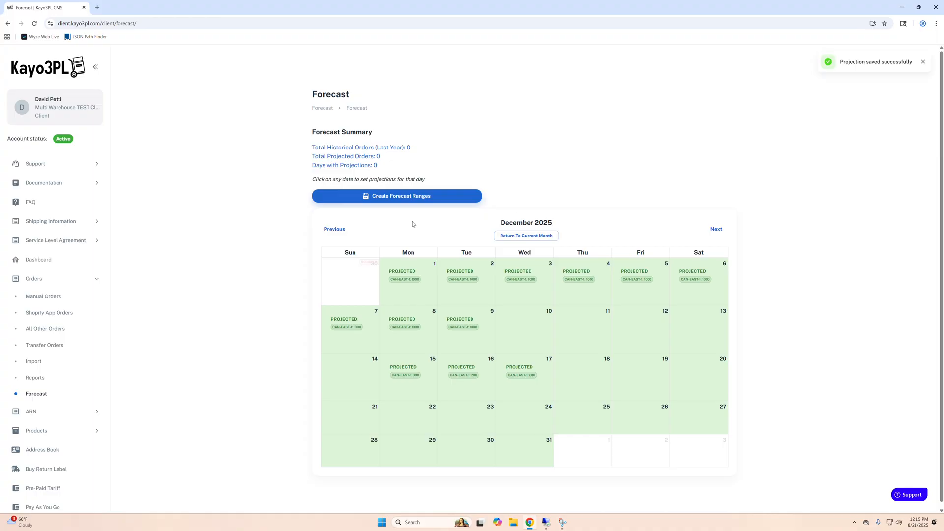
# Step: Review the November and December 2025 calendars to compare the required projection days with the optional ones
pyautogui.click(335, 230)
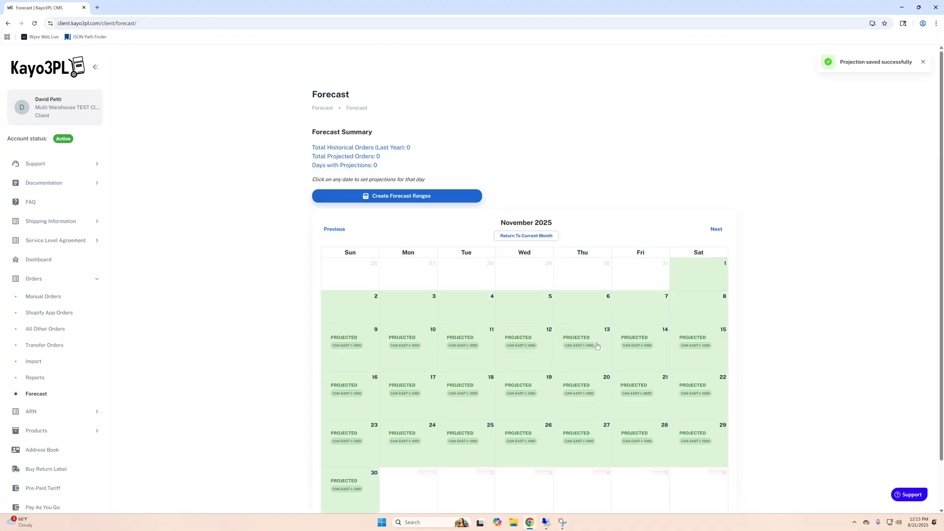
pyautogui.click(716, 229)
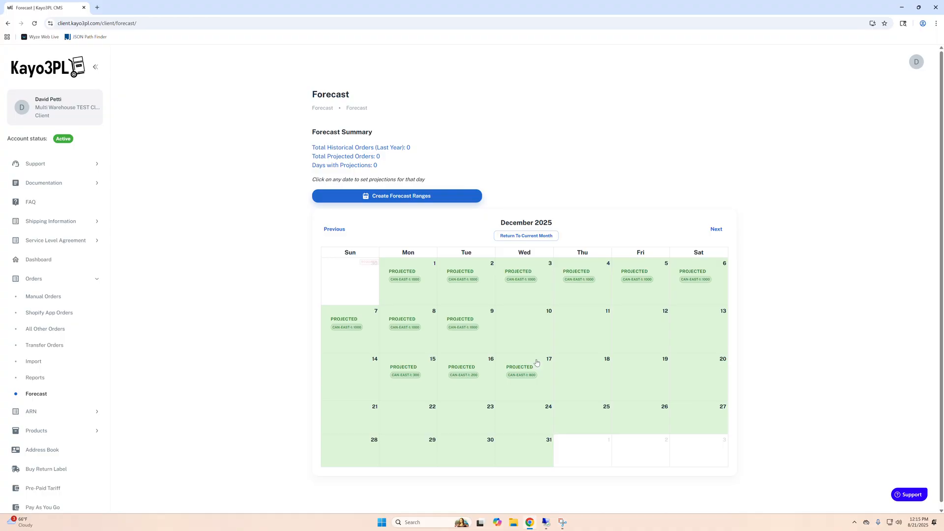
pyautogui.click(336, 229)
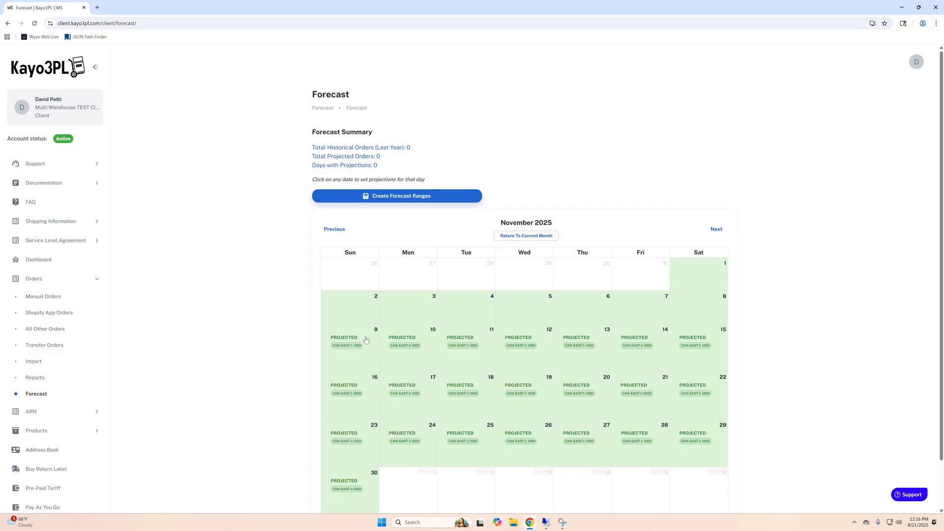
pyautogui.click(719, 229)
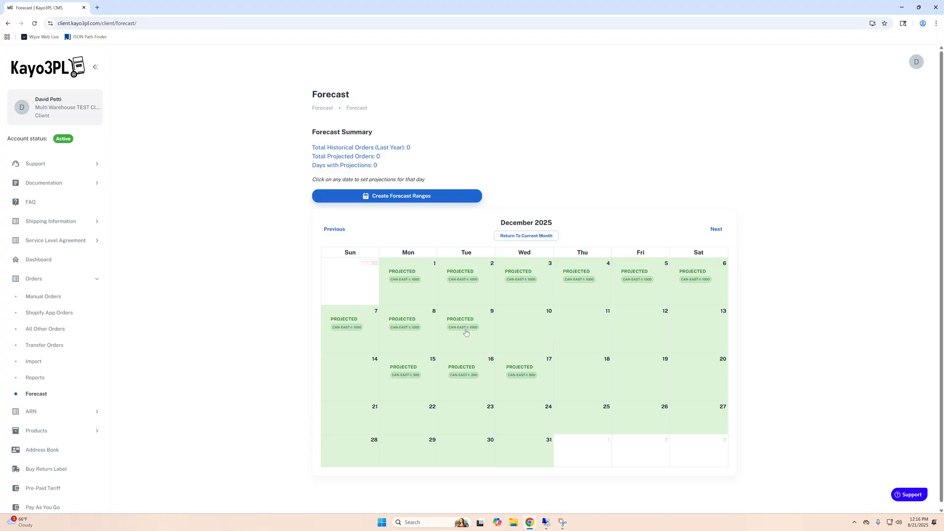
pyautogui.click(523, 330)
pyautogui.click(587, 332)
pyautogui.click(334, 229)
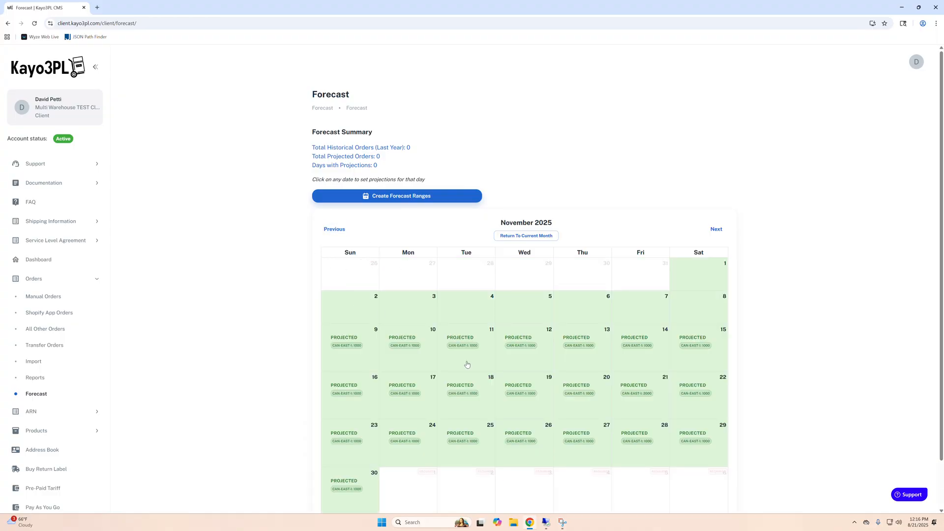
pyautogui.scroll(-1, 353, 334)
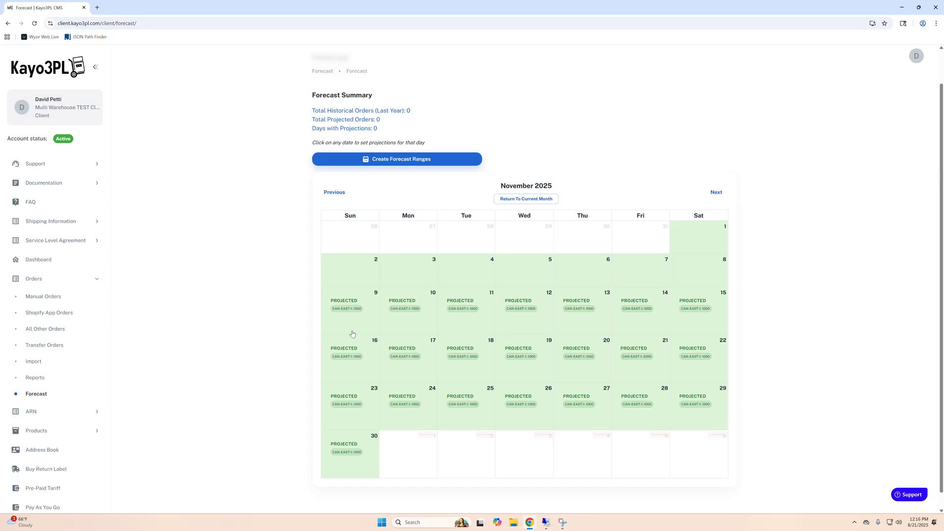